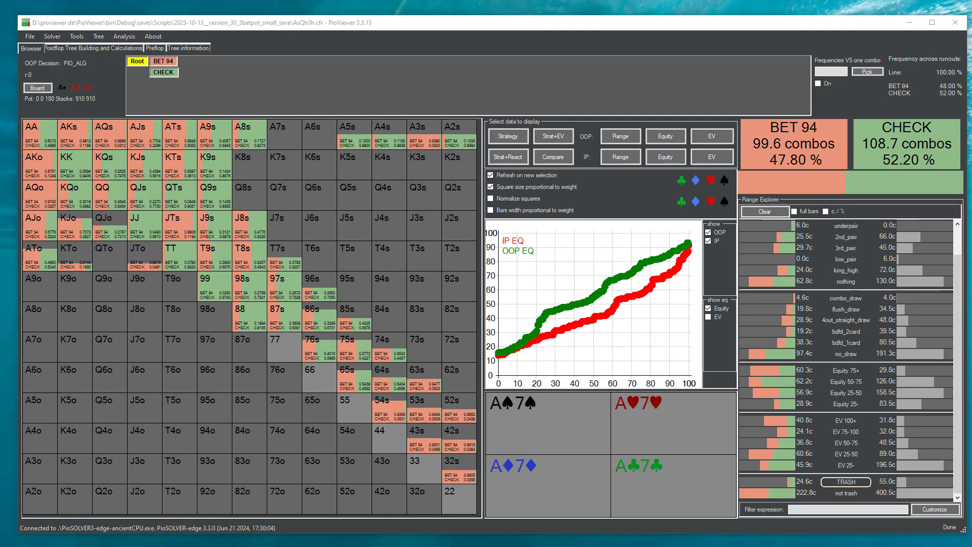
- Launch PioViewer 3.0 from the PioSolver-3-pro folder and place its window left of version 3.3
{"action": "key", "text": "alt+Tab"}
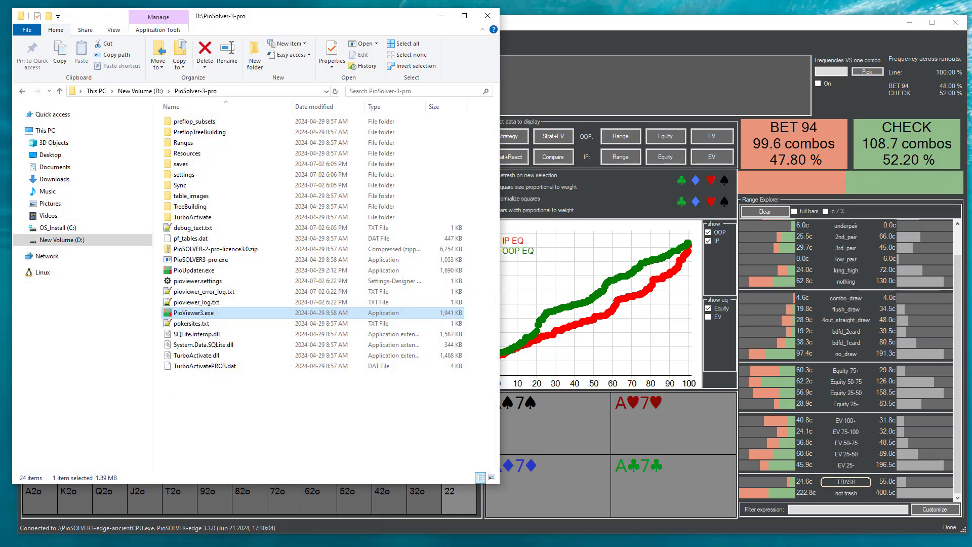
{"action": "double_click", "coordinate": [244, 313]}
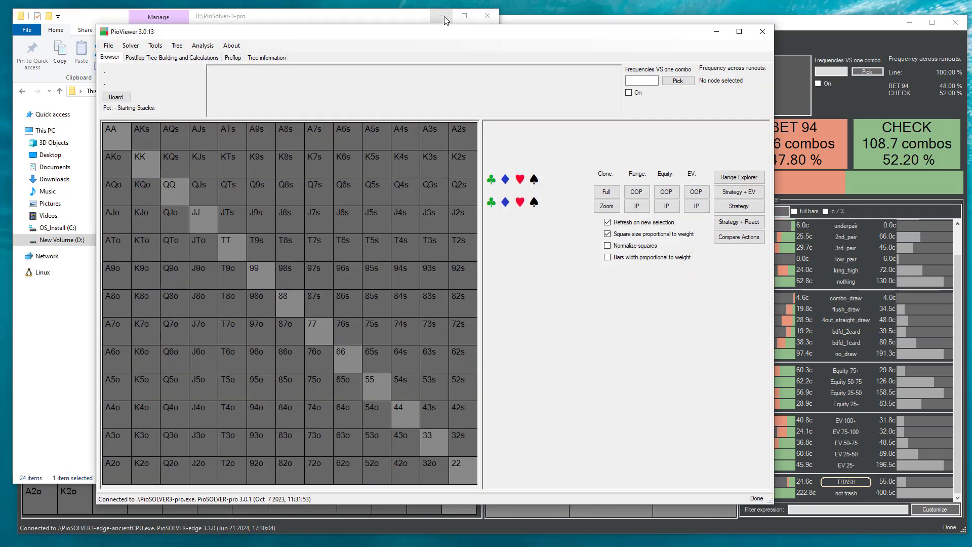
{"action": "left_click", "coordinate": [445, 20]}
{"action": "left_click_drag", "start_coordinate": [502, 34], "coordinate": [437, 35]}
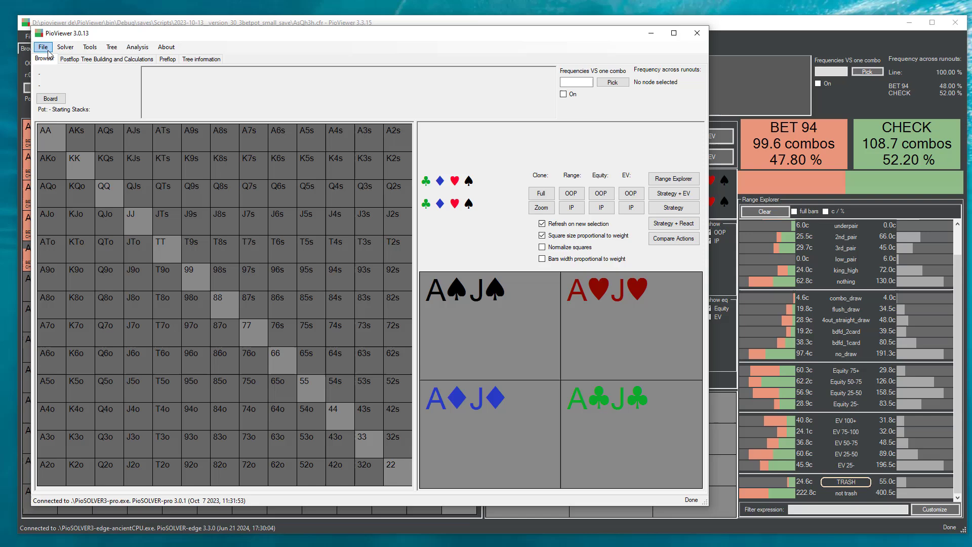
- Load the recently used AsQh3h tree in PioViewer 3.0 and show OOP strategy frequencies
{"action": "left_click", "coordinate": [43, 47]}
{"action": "mouse_move", "coordinate": [80, 69]}
{"action": "left_click", "coordinate": [253, 72]}
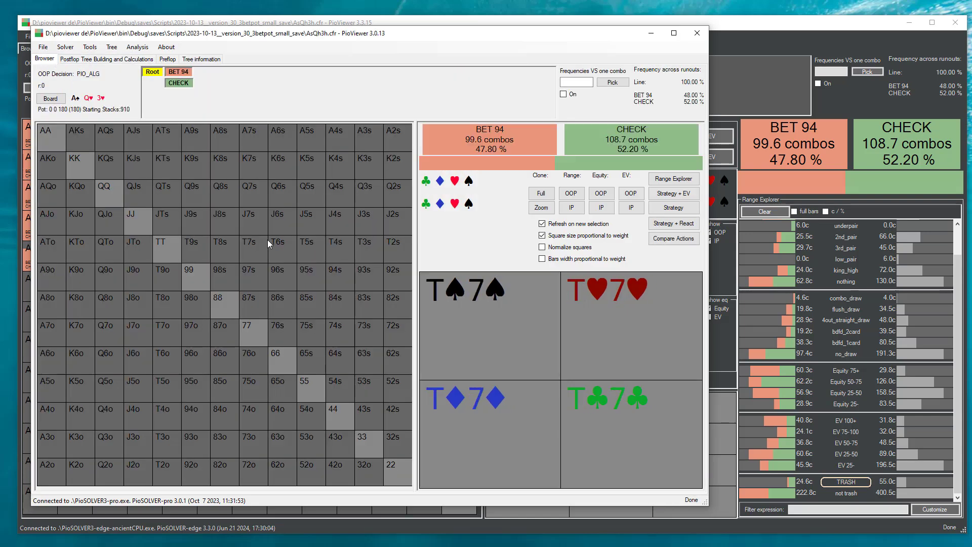
{"action": "left_click", "coordinate": [673, 207]}
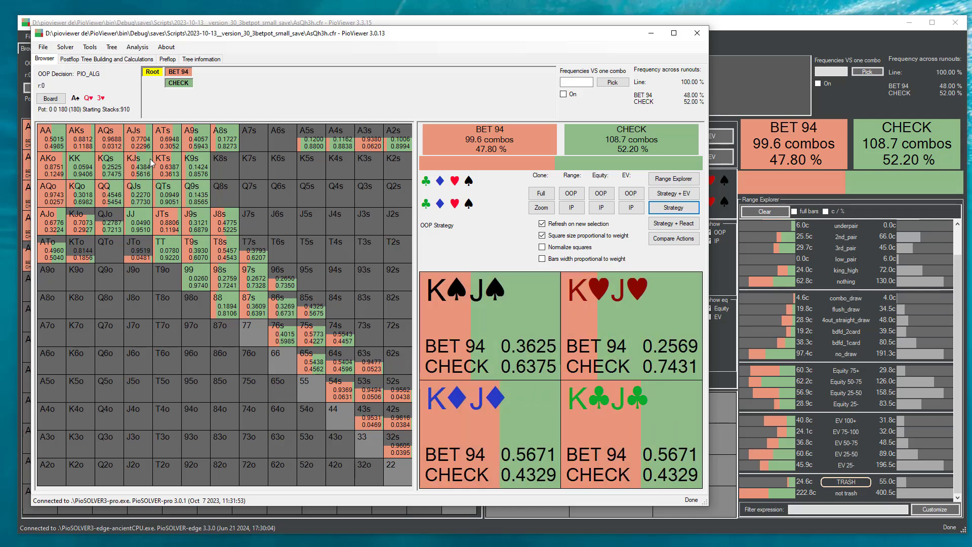
- Open the old Range Explorer in a separate window, then close it
{"action": "left_click", "coordinate": [137, 47]}
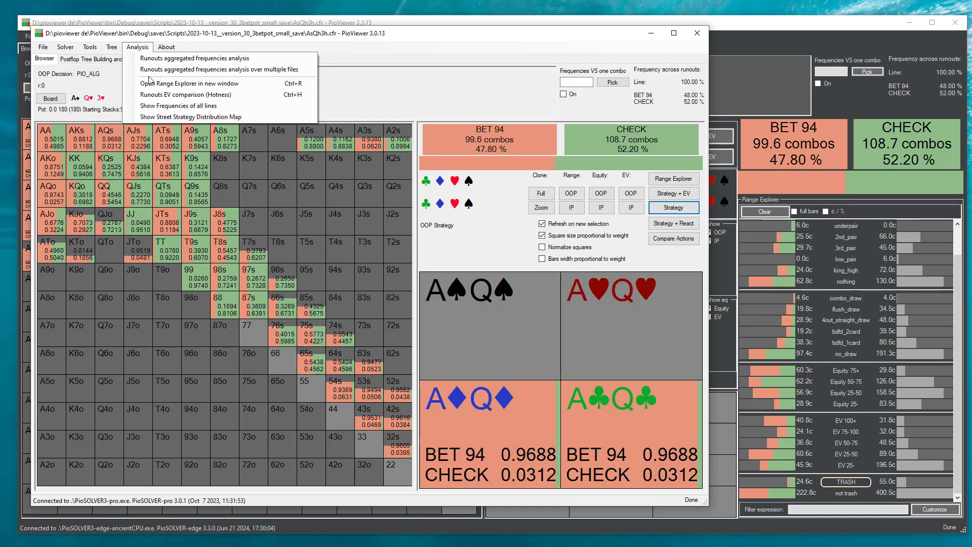
{"action": "left_click", "coordinate": [149, 83]}
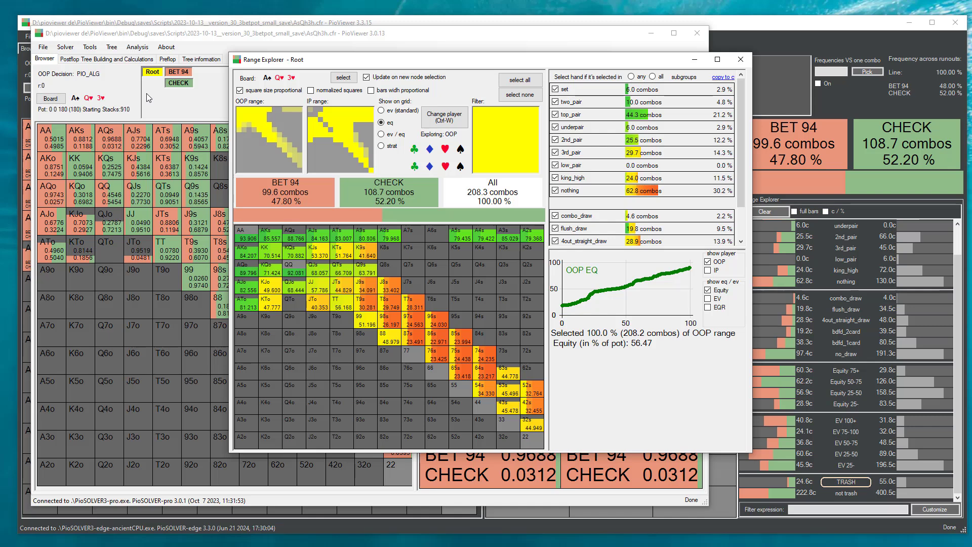
{"action": "left_click", "coordinate": [740, 59]}
- Back in PioViewer 3.3, select IP's node facing BET 94 and preview Equity 25- and 50-75 hands
{"action": "left_click", "coordinate": [696, 34]}
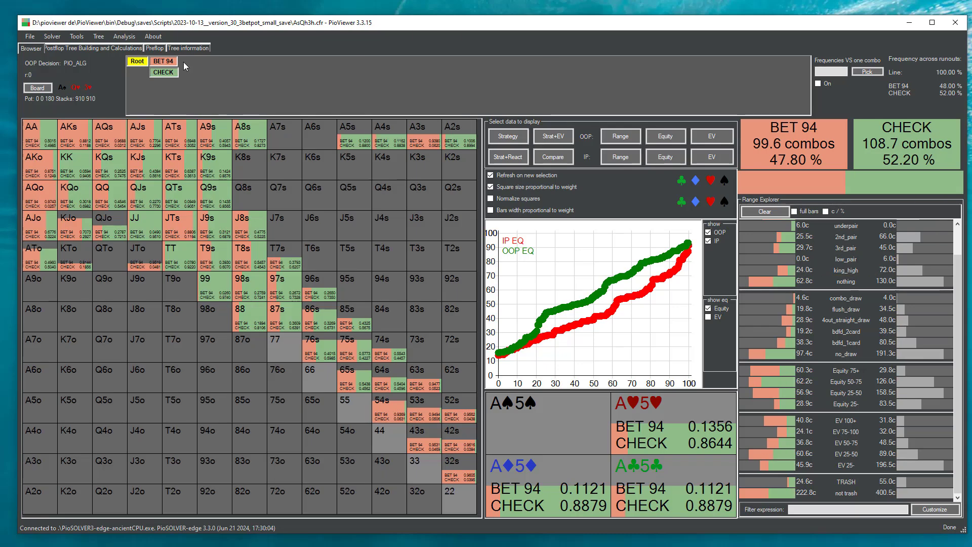
{"action": "left_click", "coordinate": [170, 60]}
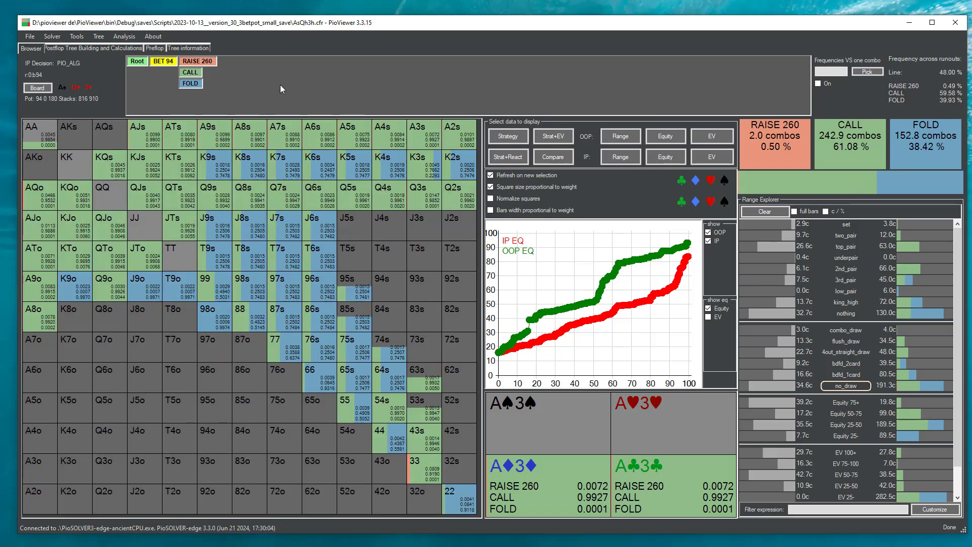
{"action": "left_click", "coordinate": [886, 436]}
{"action": "left_click", "coordinate": [887, 438]}
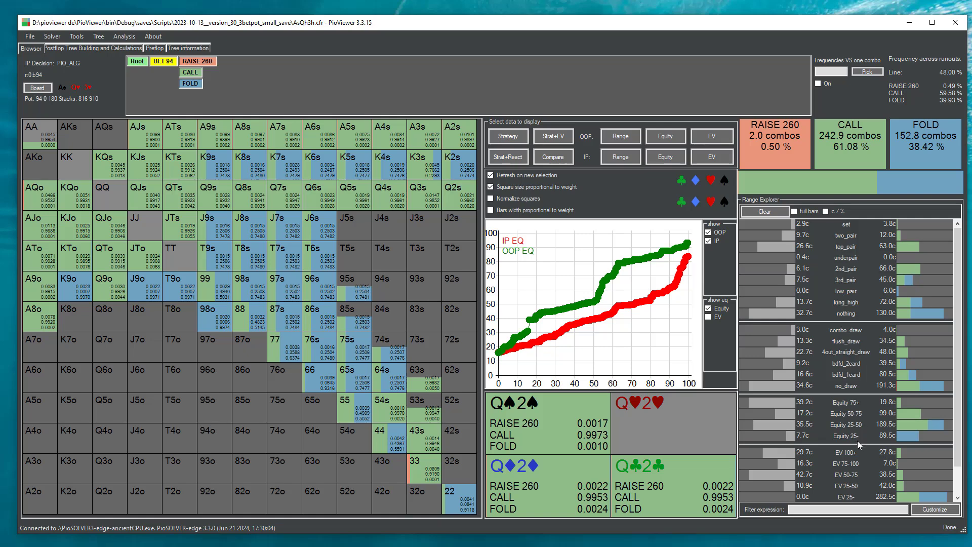
{"action": "left_click", "coordinate": [845, 413]}
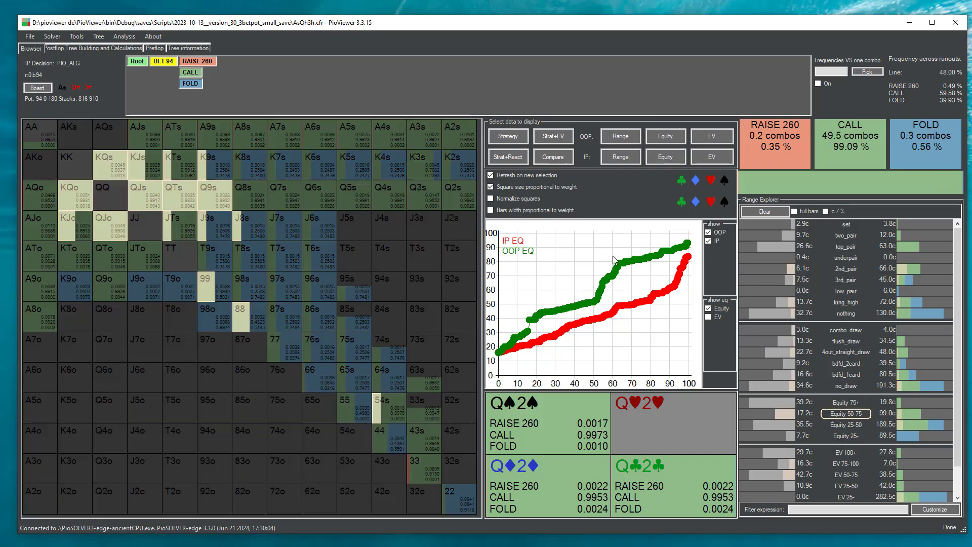
{"action": "left_click", "coordinate": [52, 36]}
- Set the browser 3.0 presentation to Custom layout; check equity buckets 25/50/75 and EV buckets 25/50/75/100
{"action": "left_click", "coordinate": [103, 61]}
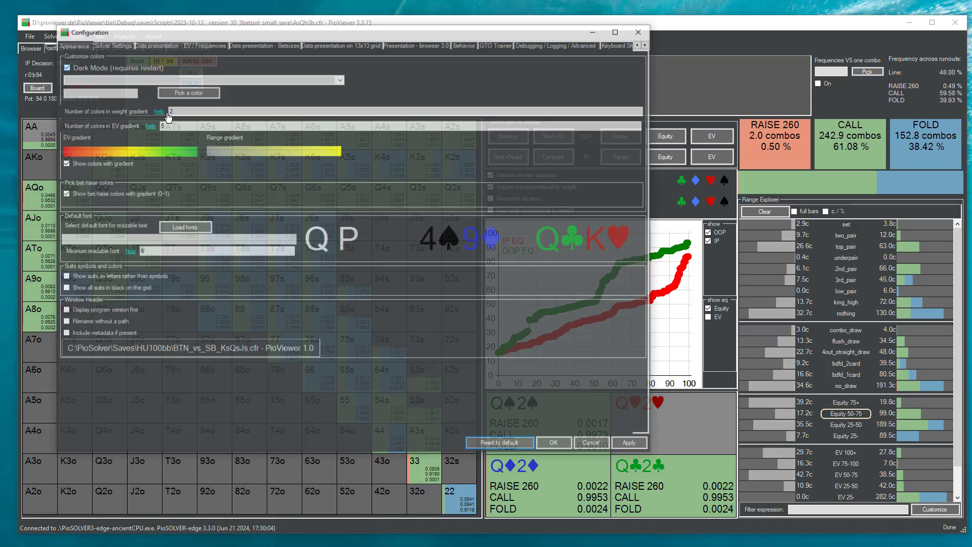
{"action": "left_click", "coordinate": [428, 44]}
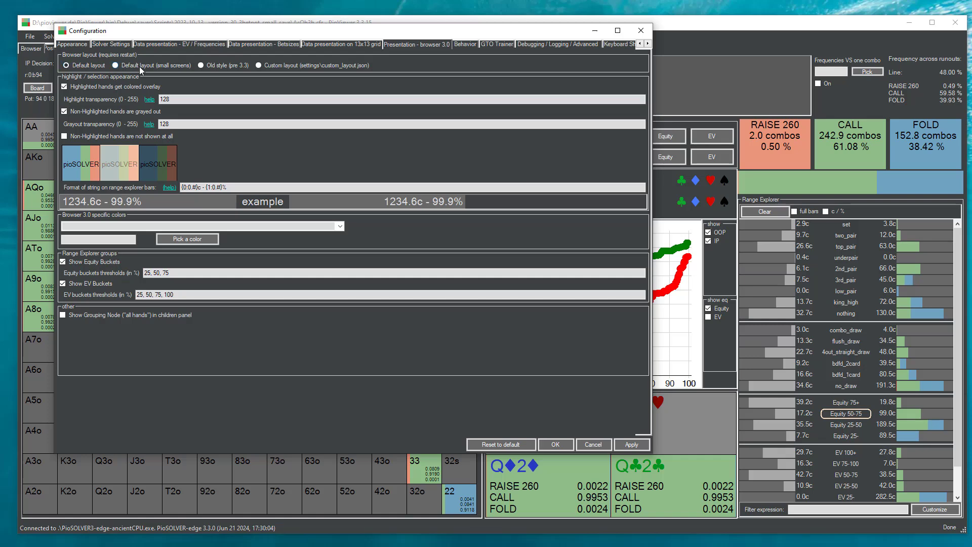
{"action": "left_click", "coordinate": [235, 67]}
{"action": "left_click", "coordinate": [313, 69]}
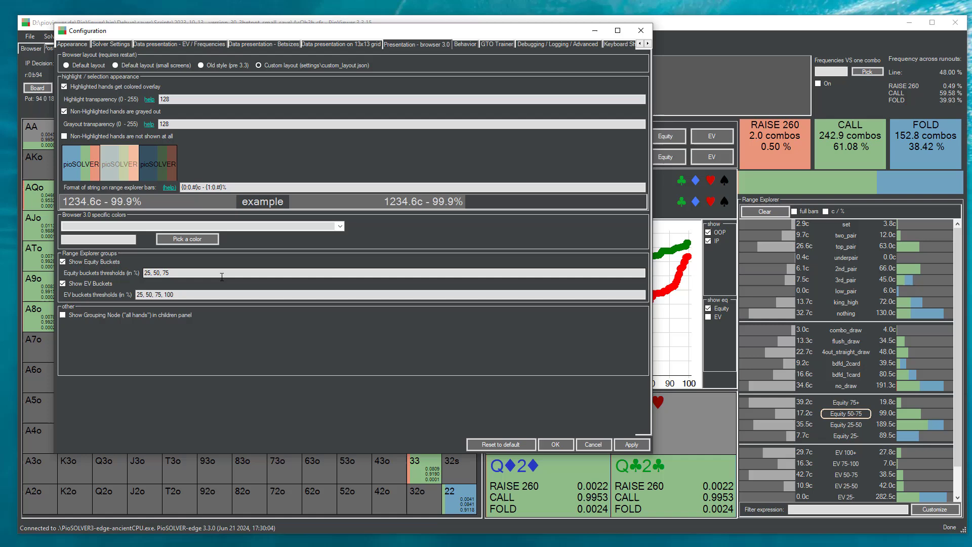
{"action": "left_click", "coordinate": [155, 272]}
{"action": "left_click", "coordinate": [152, 295]}
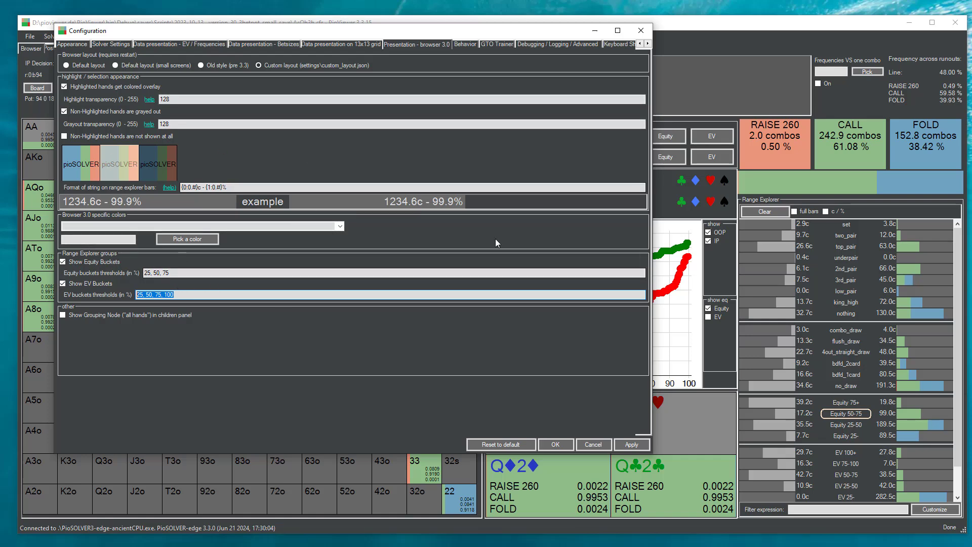
- Close Configuration with OK and filter IP's range to top_pair hands
{"action": "left_click", "coordinate": [557, 445]}
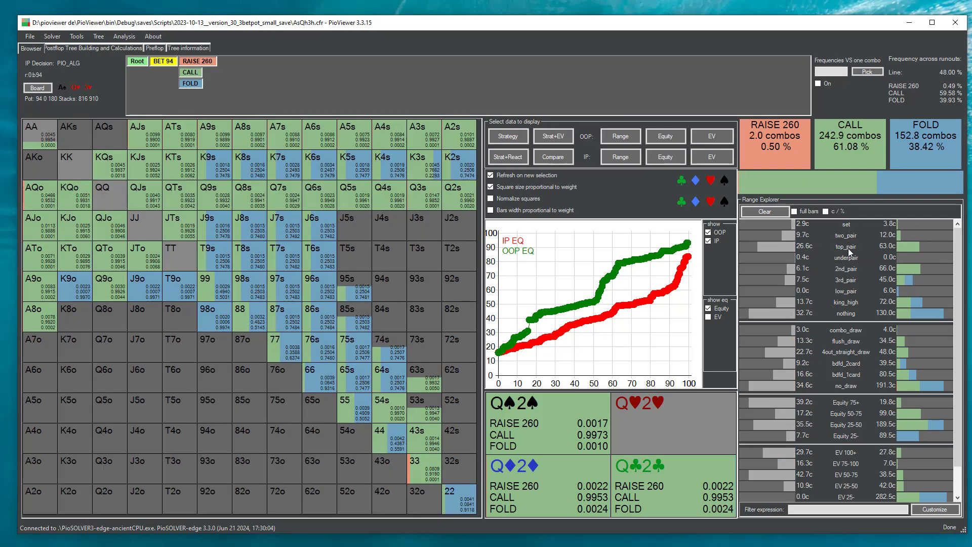
{"action": "left_click", "coordinate": [849, 248]}
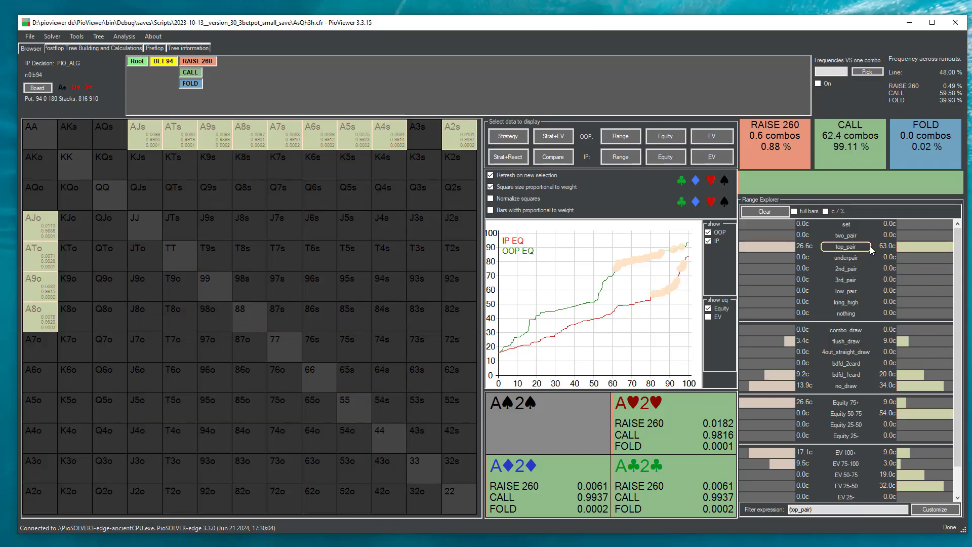
- Lock the top_pair filter and scroll the range breakdown, showing 62.4 top-pair combos
{"action": "left_click", "coordinate": [870, 246]}
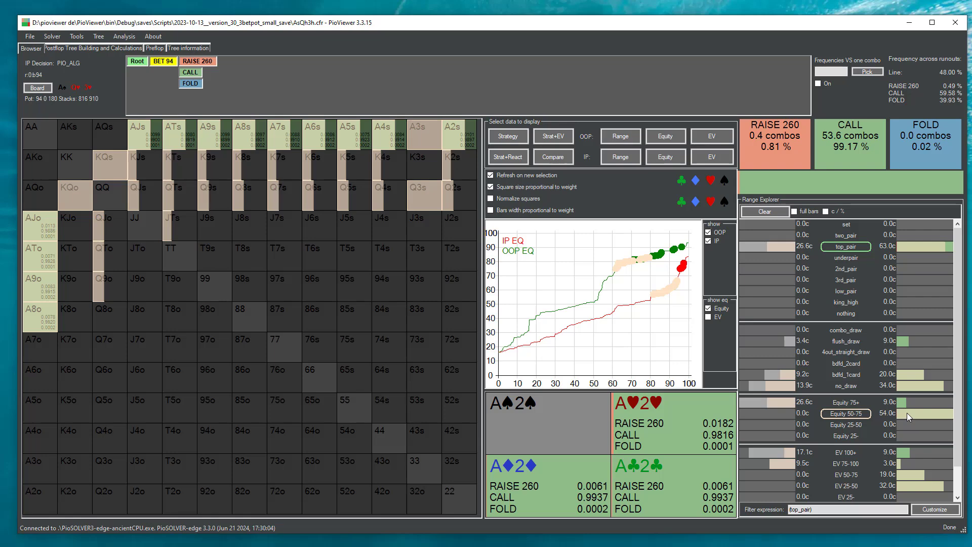
{"action": "scroll", "coordinate": [906, 412], "scroll_direction": "down", "scroll_amount": 1}
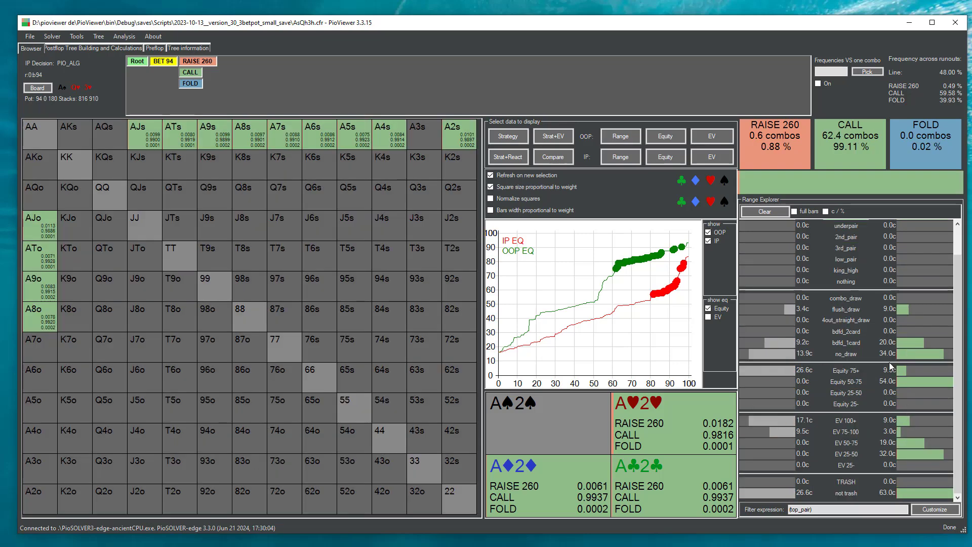
{"action": "scroll", "coordinate": [870, 354], "scroll_direction": "up", "scroll_amount": 1}
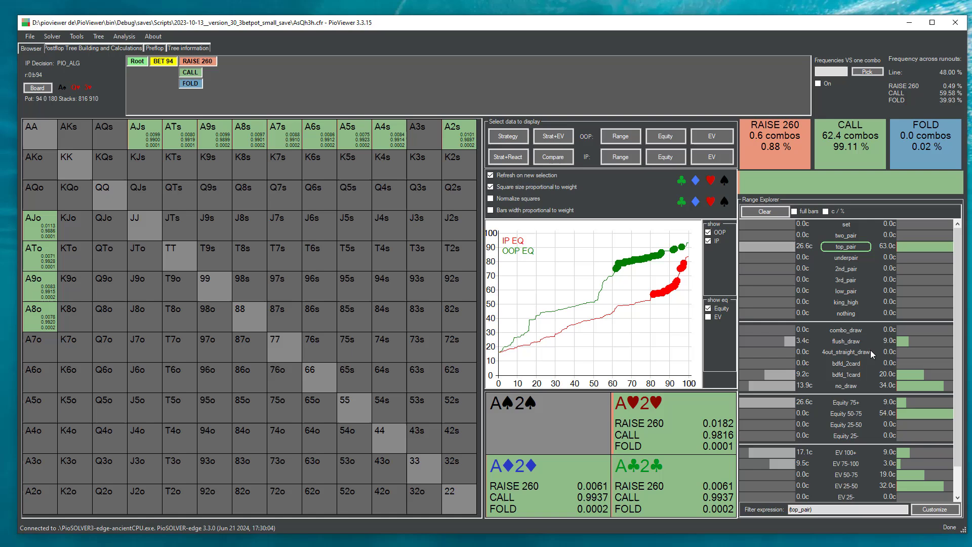
- Filter to two_pair, underpair and flush_draw hands, then replace the filter expression with A
{"action": "left_click", "coordinate": [849, 234]}
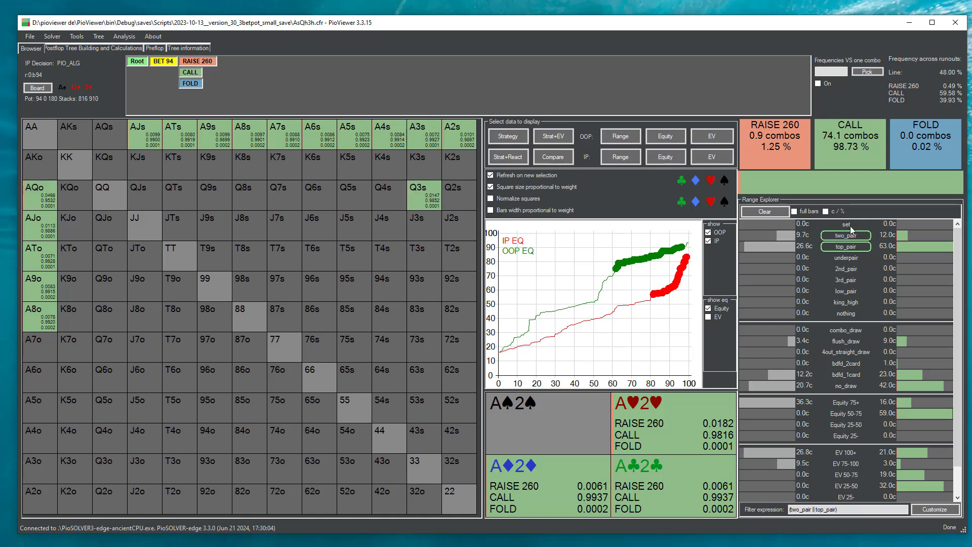
{"action": "left_click", "coordinate": [855, 257]}
{"action": "left_click", "coordinate": [863, 339]}
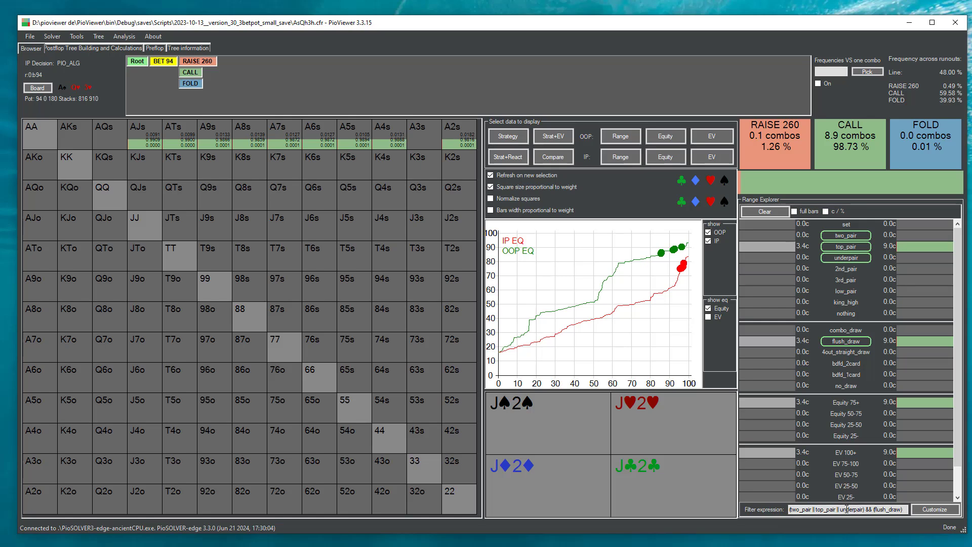
{"action": "left_click_drag", "start_coordinate": [902, 509], "coordinate": [720, 507]}
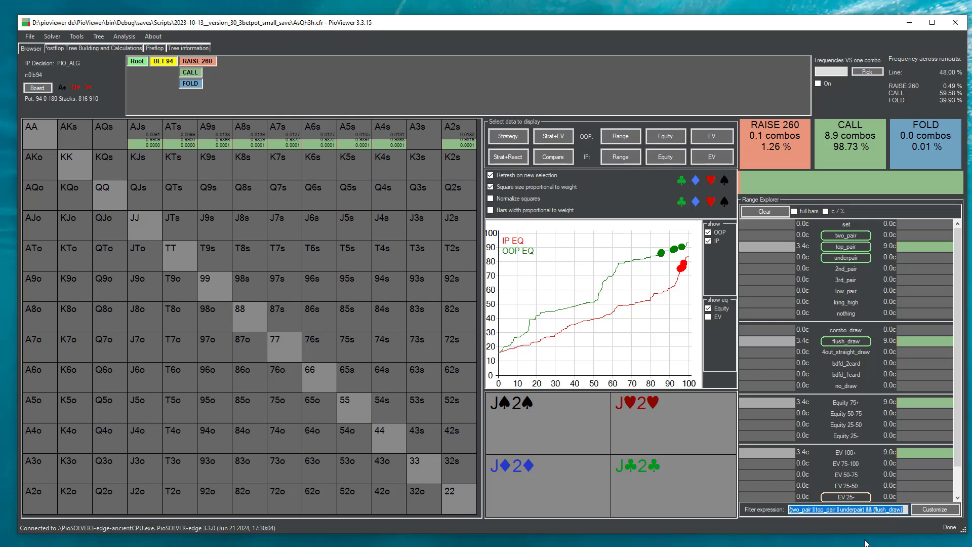
{"action": "type", "text": "A"}
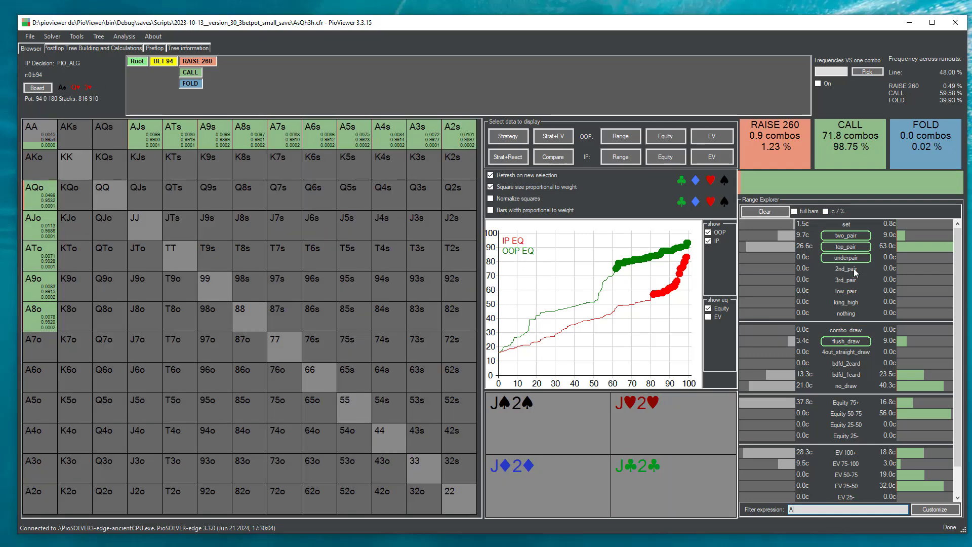
- Toggle the flush_draw filter off, clear the range filter and re-enter A as the expression
{"action": "left_click", "coordinate": [854, 341]}
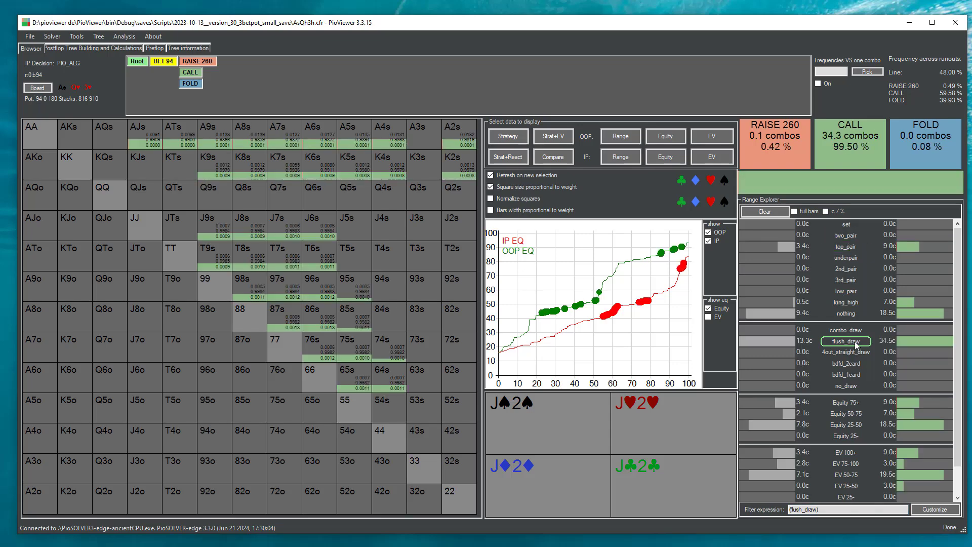
{"action": "left_click", "coordinate": [849, 343]}
{"action": "left_click", "coordinate": [825, 510]}
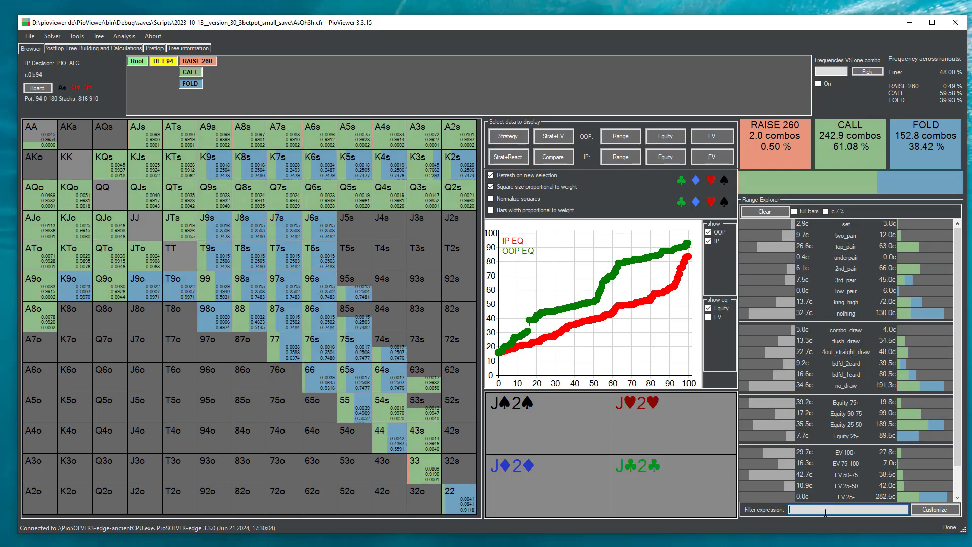
{"action": "type", "text": "A"}
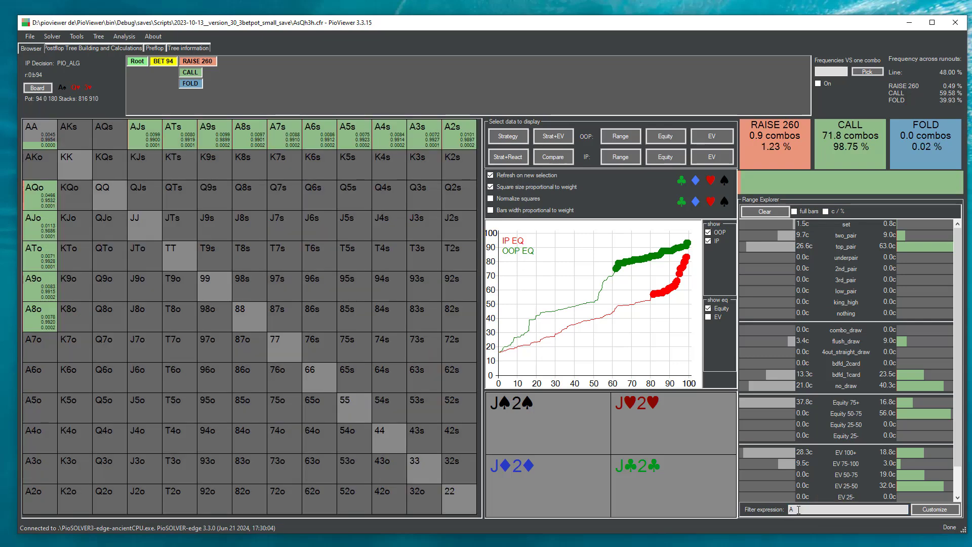
- Change the filter expression to Q, then K, and scroll down to the TRASH / not trash rows
{"action": "double_click", "coordinate": [791, 509]}
{"action": "type", "text": "Q"}
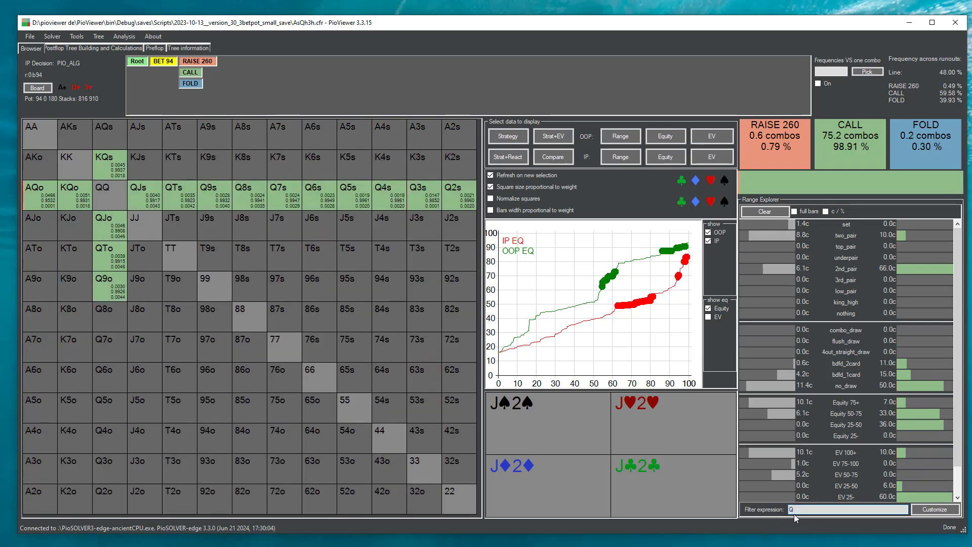
{"action": "double_click", "coordinate": [790, 509]}
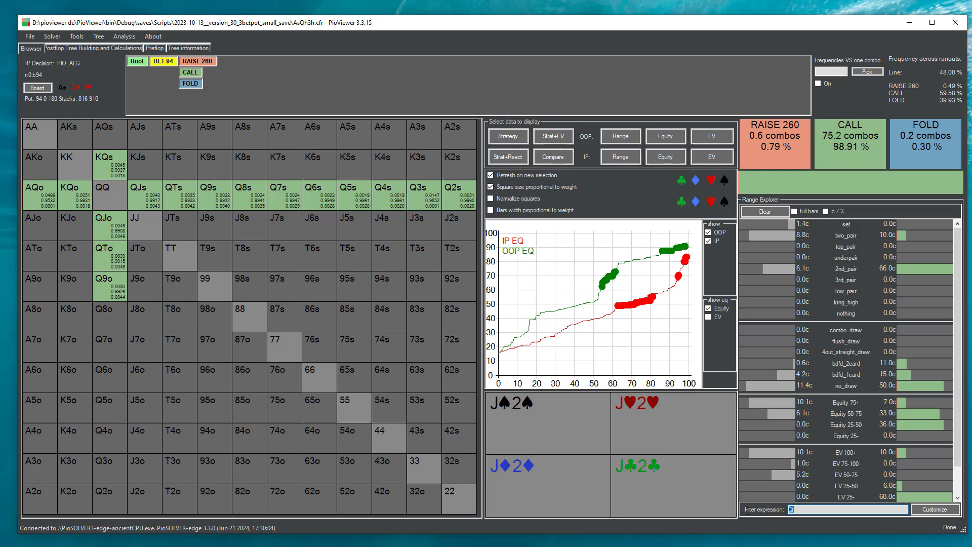
{"action": "type", "text": "K"}
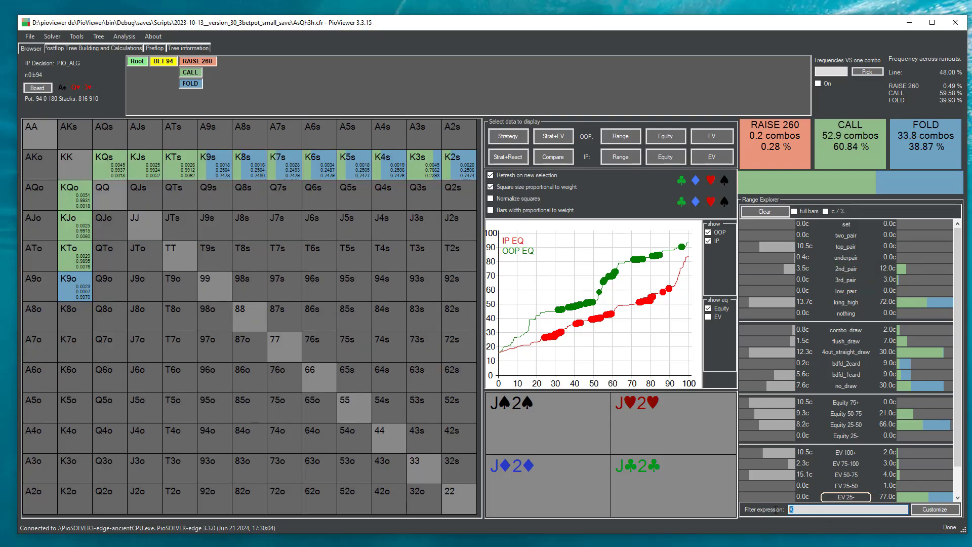
{"action": "scroll", "coordinate": [917, 405], "scroll_direction": "down", "scroll_amount": 1}
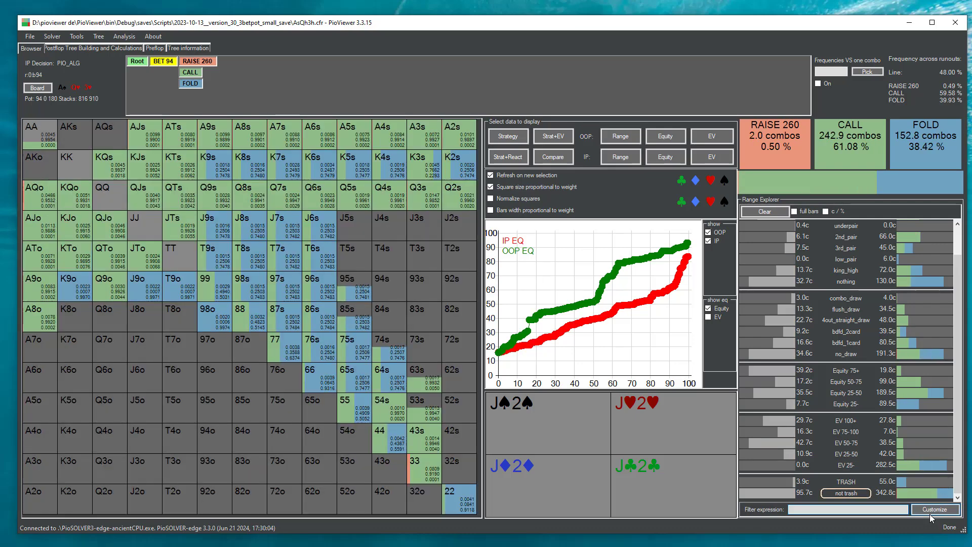
- Open the Shortlist expressions dialog listing the custom TRASH and not trash lines
{"action": "left_click", "coordinate": [929, 509]}
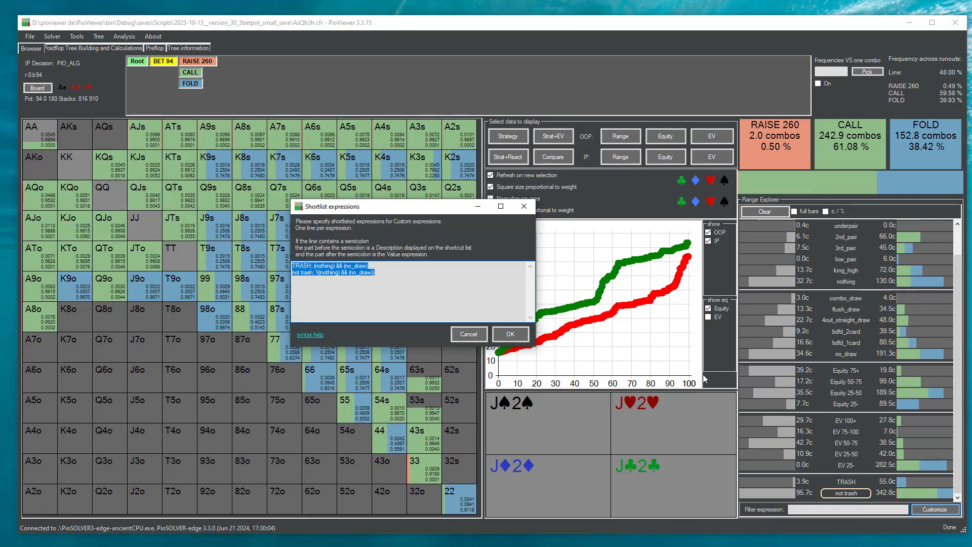
{"action": "left_click", "coordinate": [415, 273]}
{"action": "key", "text": "ctrl+a"}
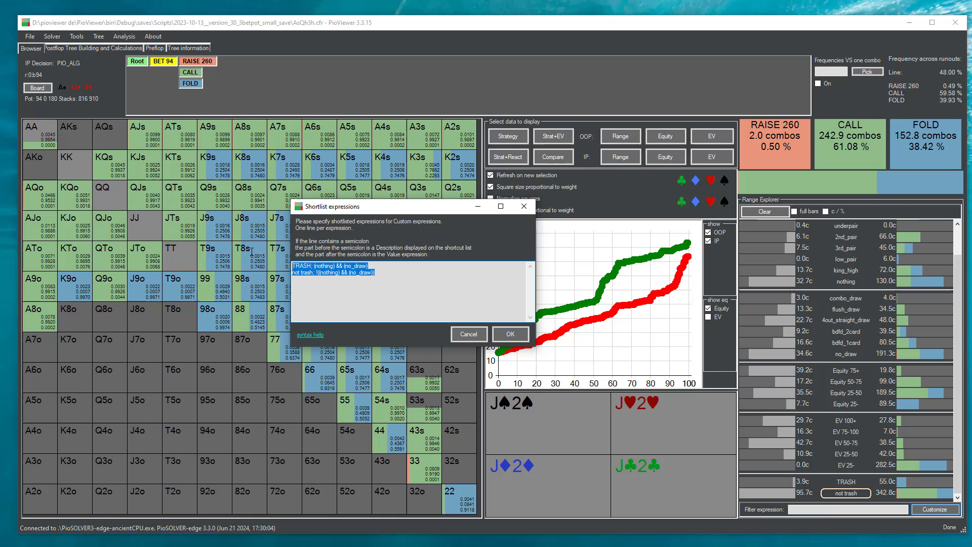
{"action": "left_click", "coordinate": [400, 272]}
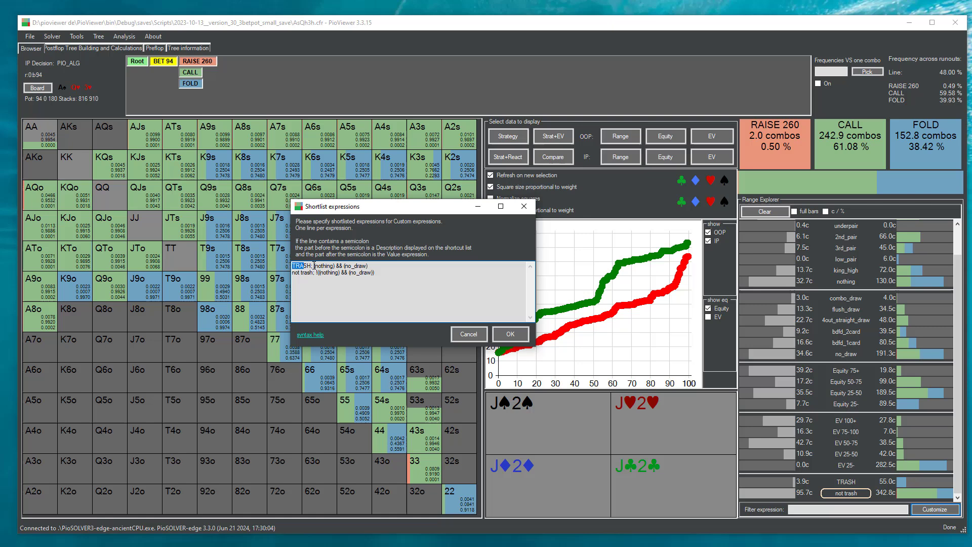
- Highlight TRASH's value (nothing) && (no_draw) and the not trash definition as its negation
{"action": "left_click_drag", "start_coordinate": [311, 265], "coordinate": [409, 268]}
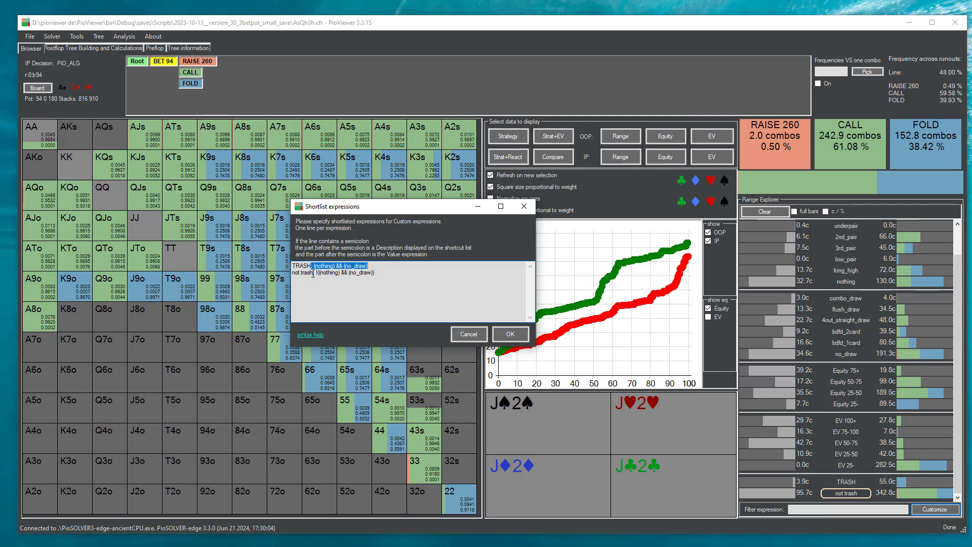
{"action": "left_click_drag", "start_coordinate": [313, 274], "coordinate": [385, 275]}
{"action": "left_click", "coordinate": [392, 286]}
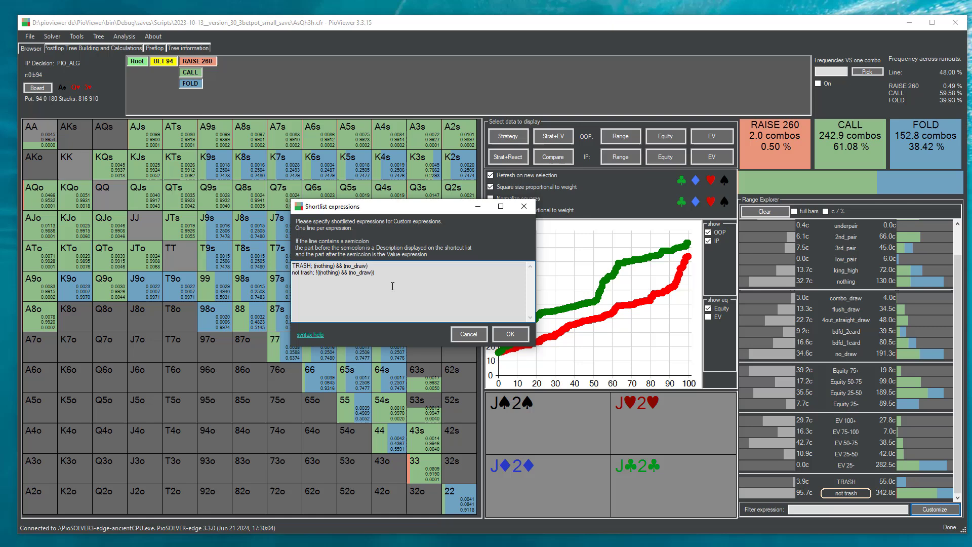
- Close the expression list, drop Equity 25-, try filtering by nothing and no_draw, then clear it
{"action": "left_click", "coordinate": [510, 334]}
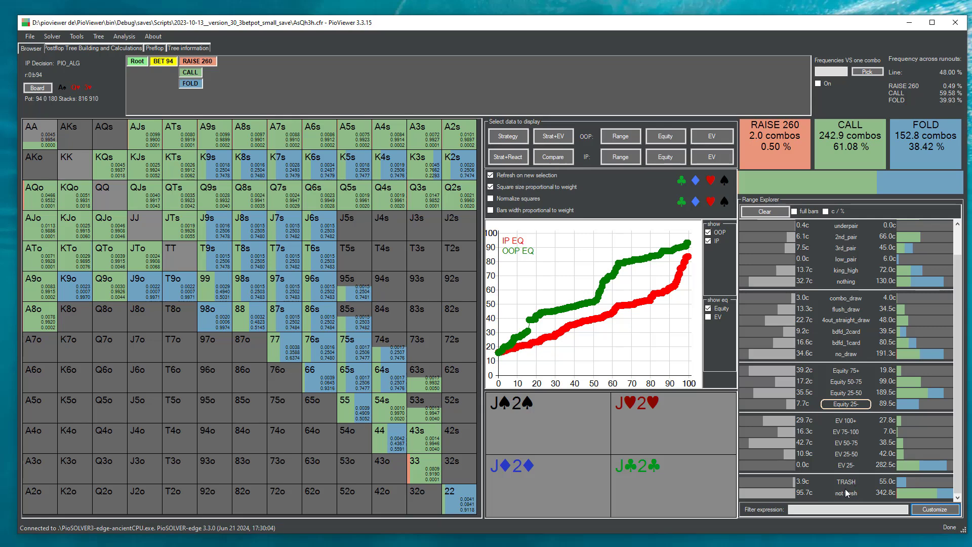
{"action": "left_click", "coordinate": [848, 404]}
{"action": "left_click", "coordinate": [843, 281]}
{"action": "left_click", "coordinate": [855, 356]}
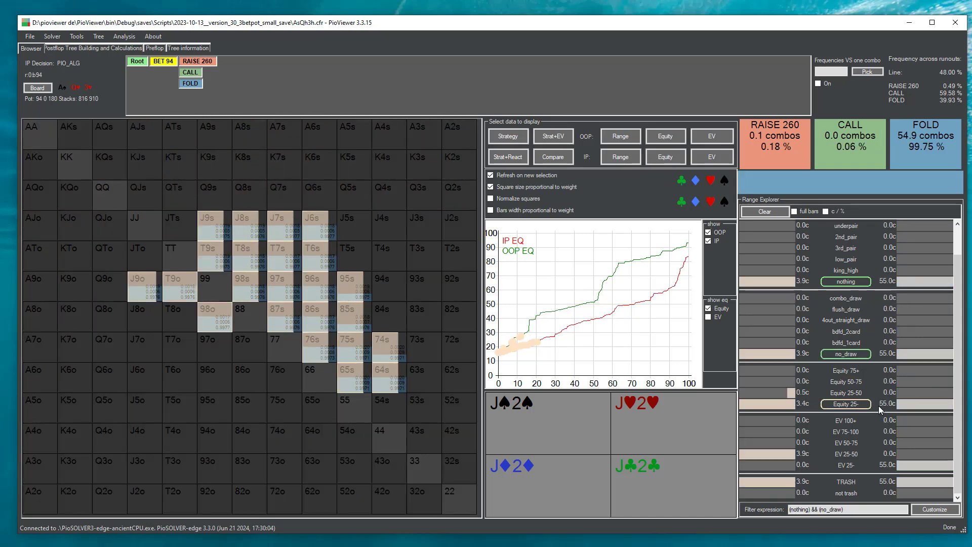
{"action": "left_click", "coordinate": [858, 358]}
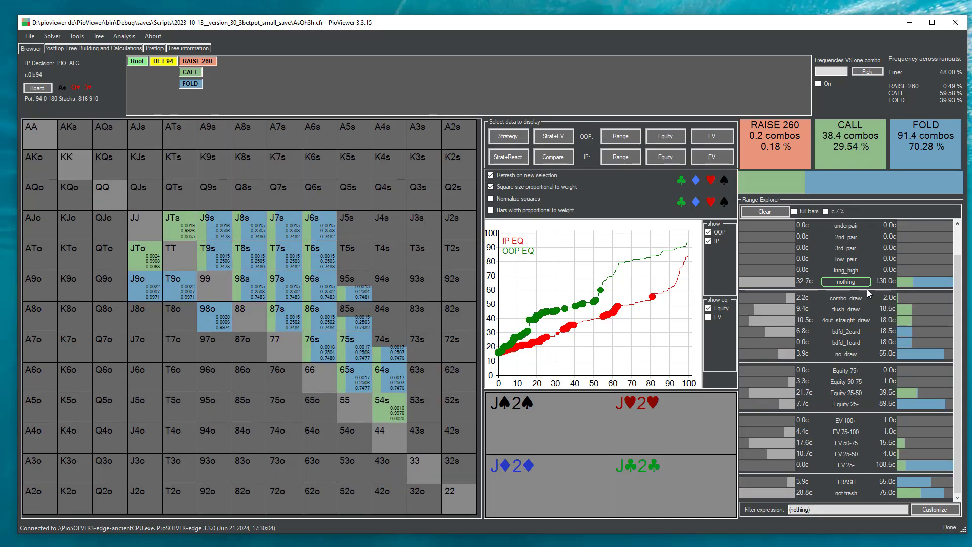
{"action": "left_click", "coordinate": [862, 281]}
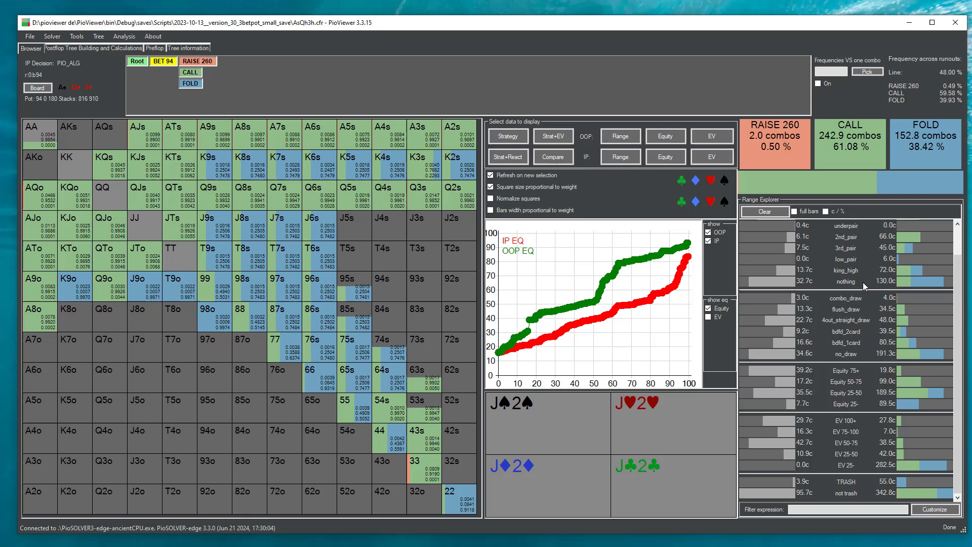
- Exclude 3rd_pair and low_pair hands from the range, then clear the exclusion
{"action": "left_click", "coordinate": [851, 252]}
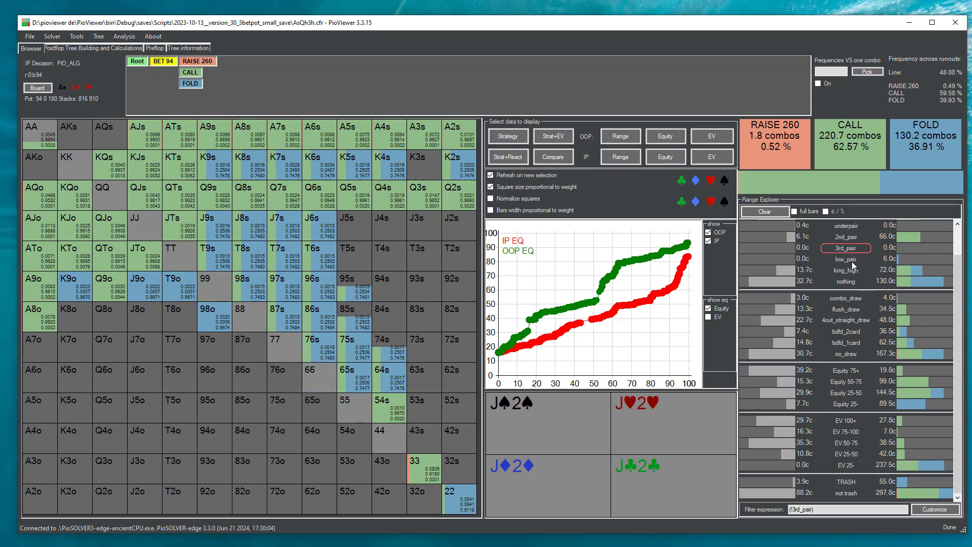
{"action": "left_click", "coordinate": [853, 259]}
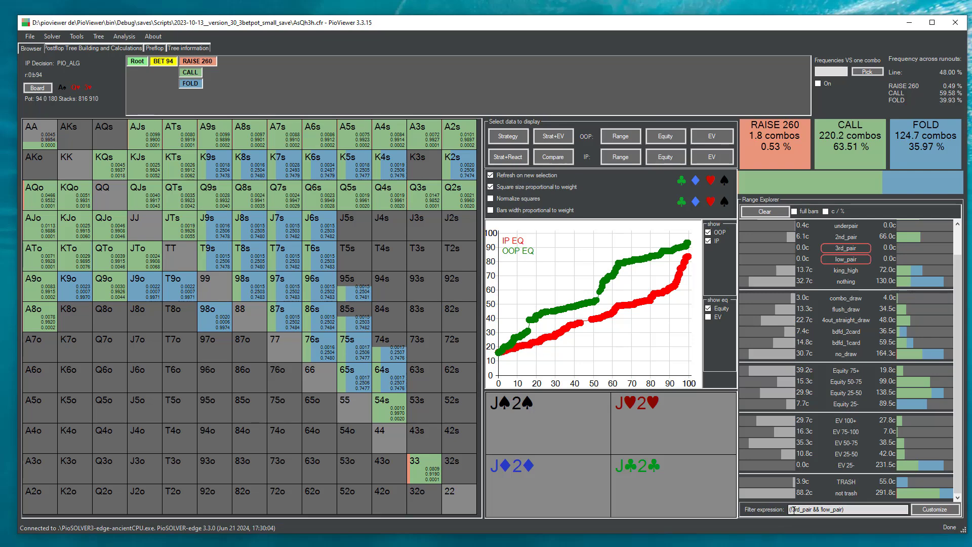
{"action": "left_click", "coordinate": [846, 258]}
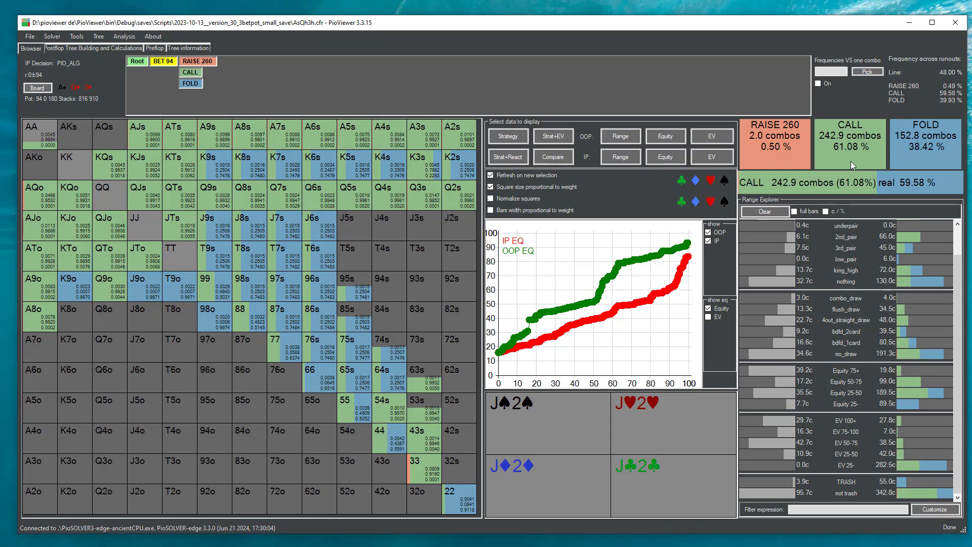
- Filter to IP's calling range (238.4 combos: 62.4 top pair, 65.5 second pair) and inspect the fold box
{"action": "mouse_move", "coordinate": [906, 153]}
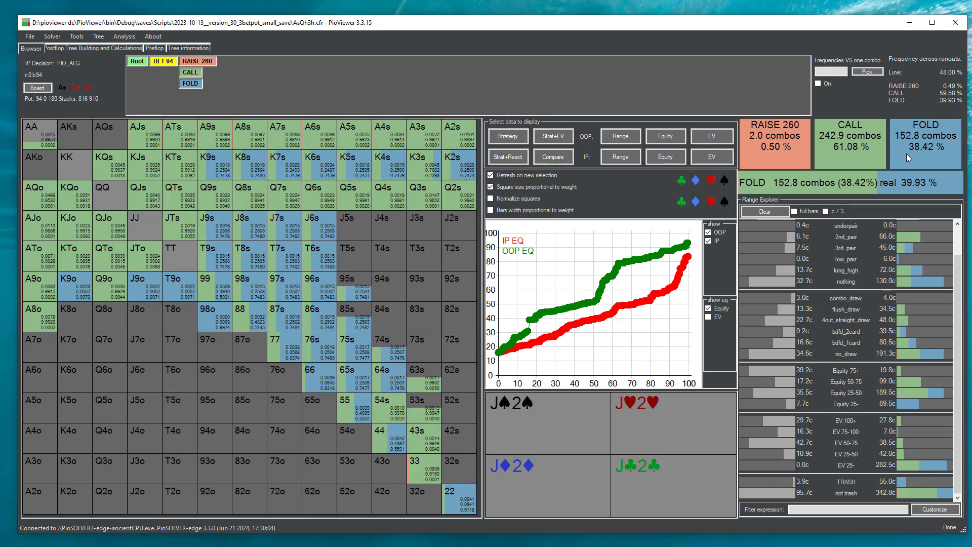
{"action": "left_click", "coordinate": [867, 146]}
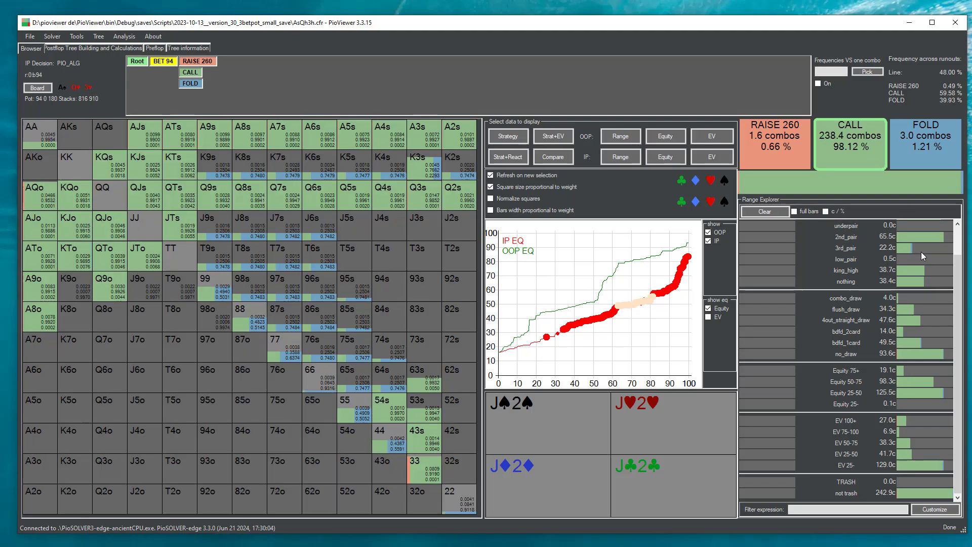
{"action": "mouse_move", "coordinate": [916, 280]}
{"action": "mouse_move", "coordinate": [867, 238]}
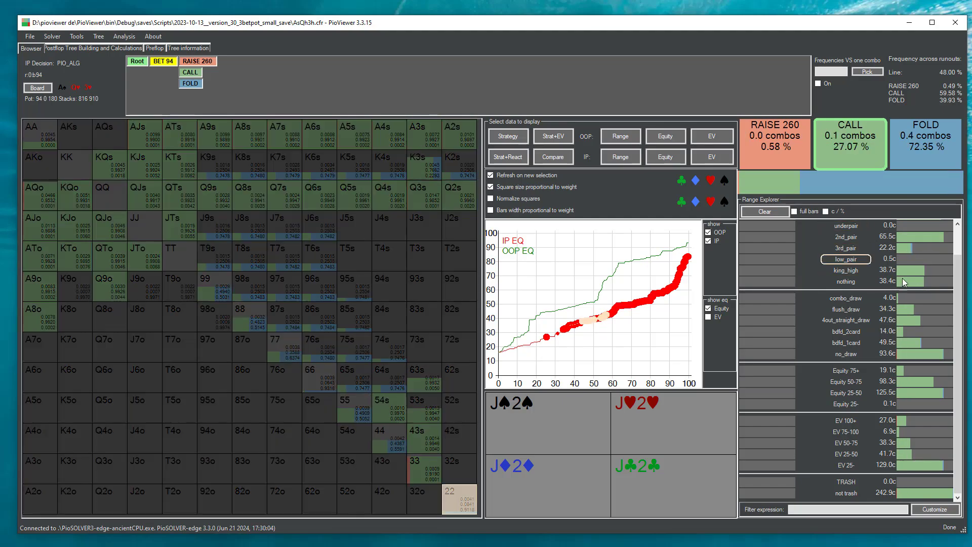
{"action": "scroll", "coordinate": [911, 283], "scroll_direction": "up", "scroll_amount": 1}
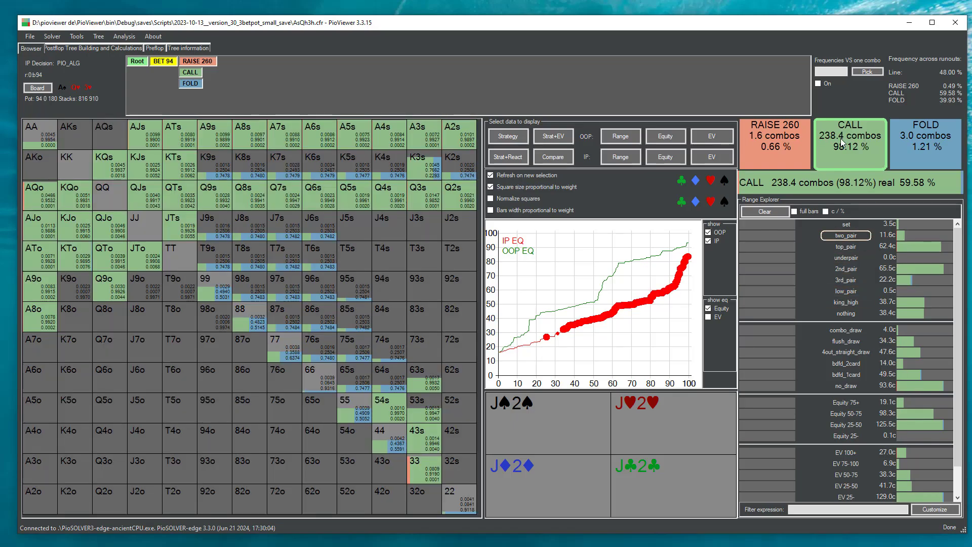
{"action": "mouse_move", "coordinate": [921, 138]}
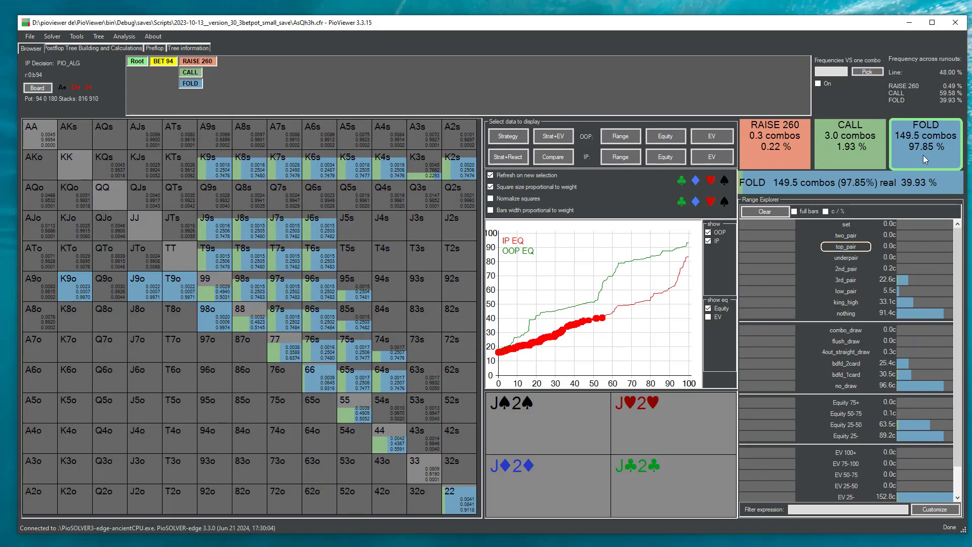
{"action": "mouse_move", "coordinate": [867, 149]}
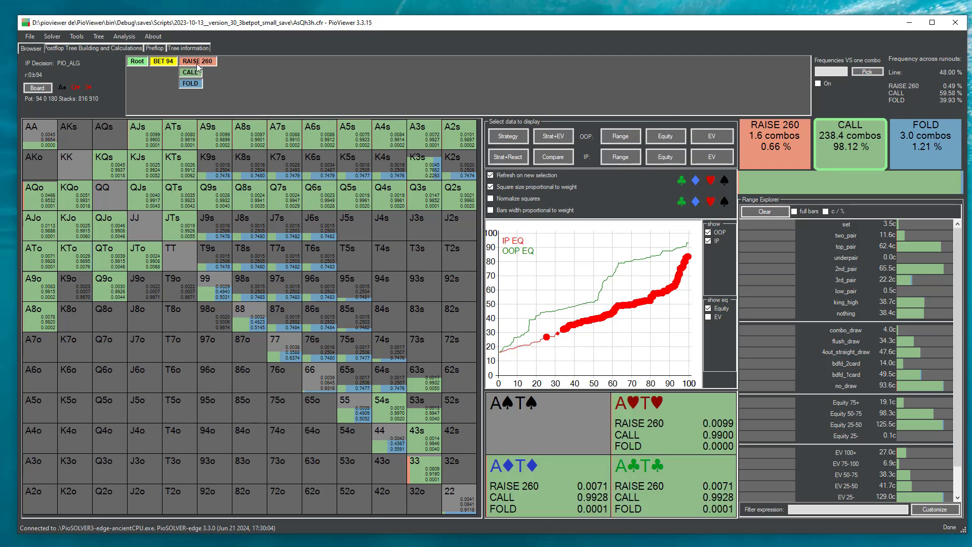
- At the root, filter OOP's range to the BET 94 hands, then the CHECK hands, then clear the filter
{"action": "left_click", "coordinate": [144, 61]}
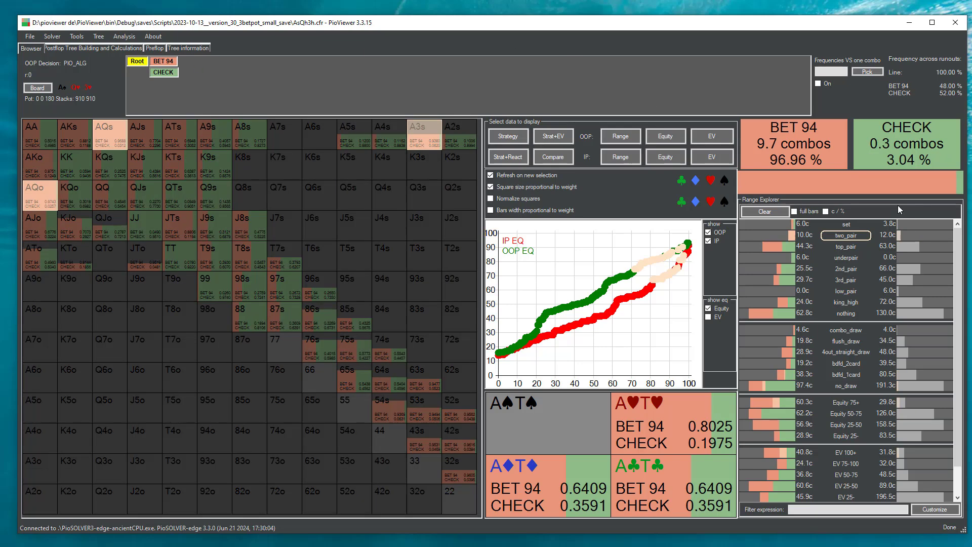
{"action": "left_click", "coordinate": [785, 138]}
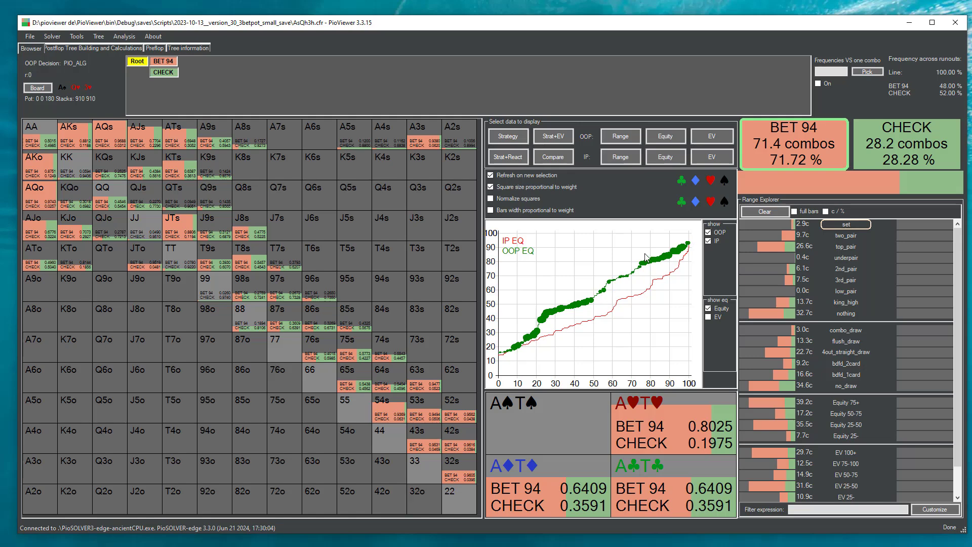
{"action": "left_click", "coordinate": [879, 149]}
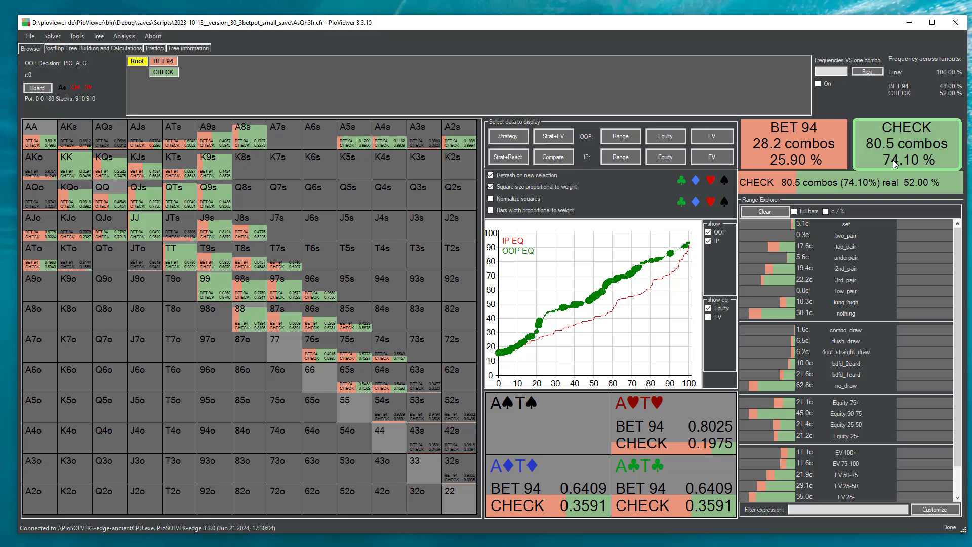
{"action": "left_click", "coordinate": [900, 141]}
- Restrict the grid to club, then diamond combos, then remove the suit restriction
{"action": "left_click", "coordinate": [681, 181]}
{"action": "left_click", "coordinate": [696, 181]}
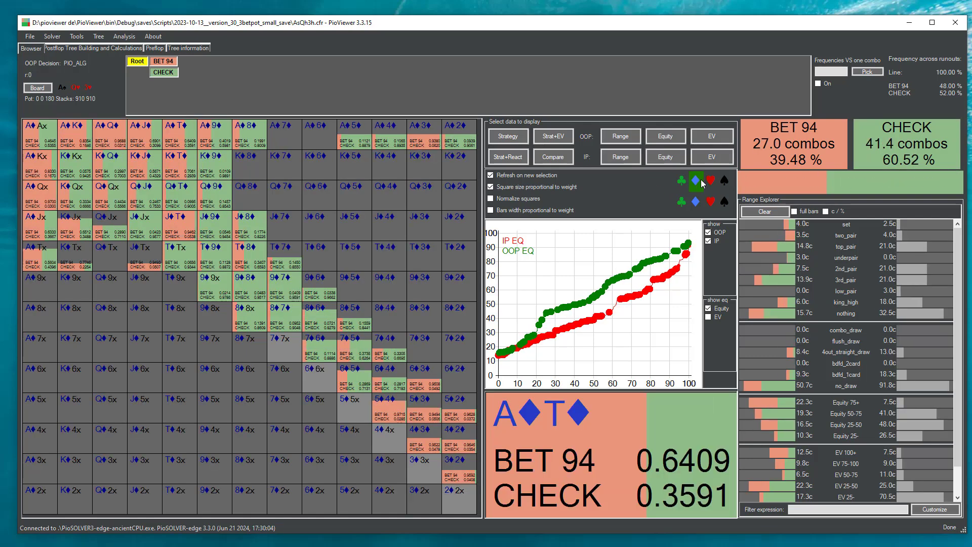
{"action": "left_click", "coordinate": [700, 183]}
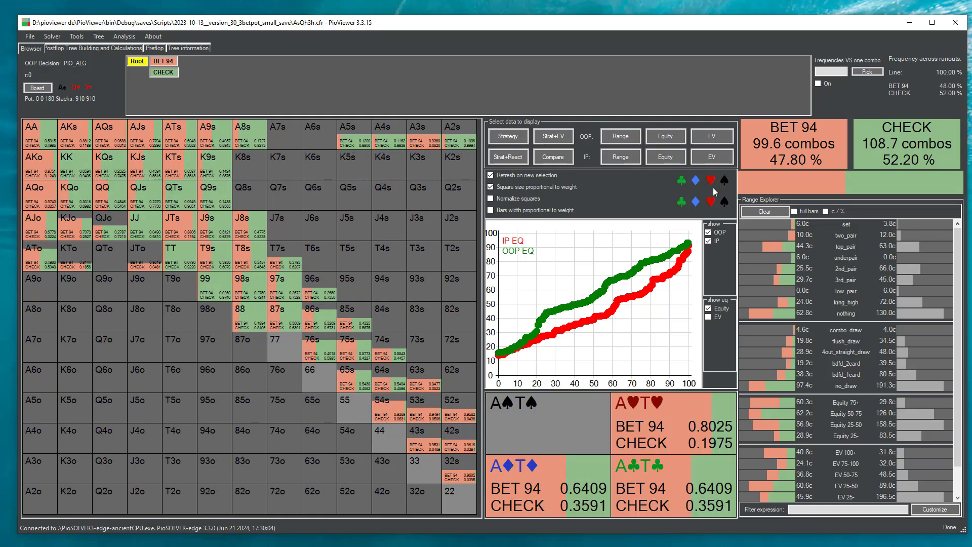
- Toggle full-width bars on and off, then show values as percentages and back to combo counts
{"action": "left_click", "coordinate": [805, 212]}
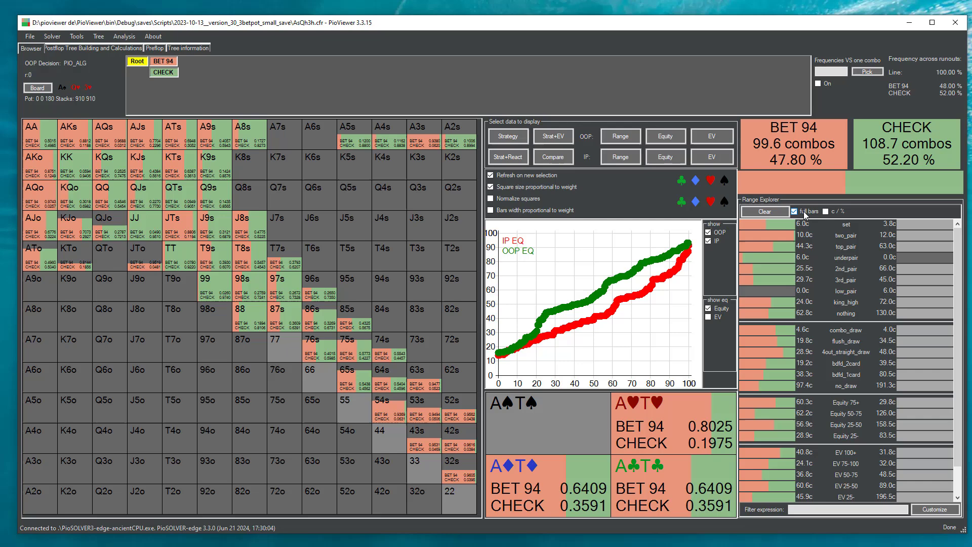
{"action": "left_click", "coordinate": [803, 212]}
{"action": "left_click", "coordinate": [803, 212]}
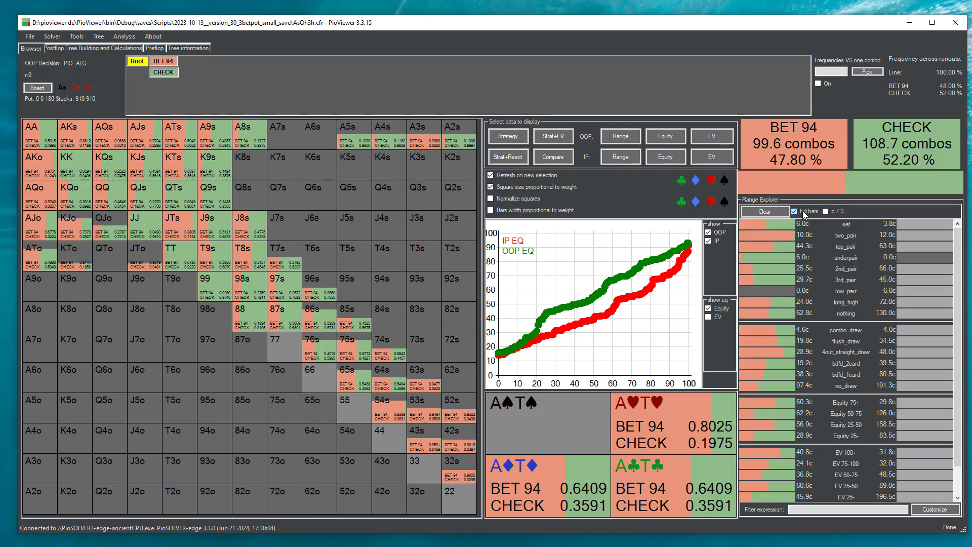
{"action": "left_click", "coordinate": [836, 213]}
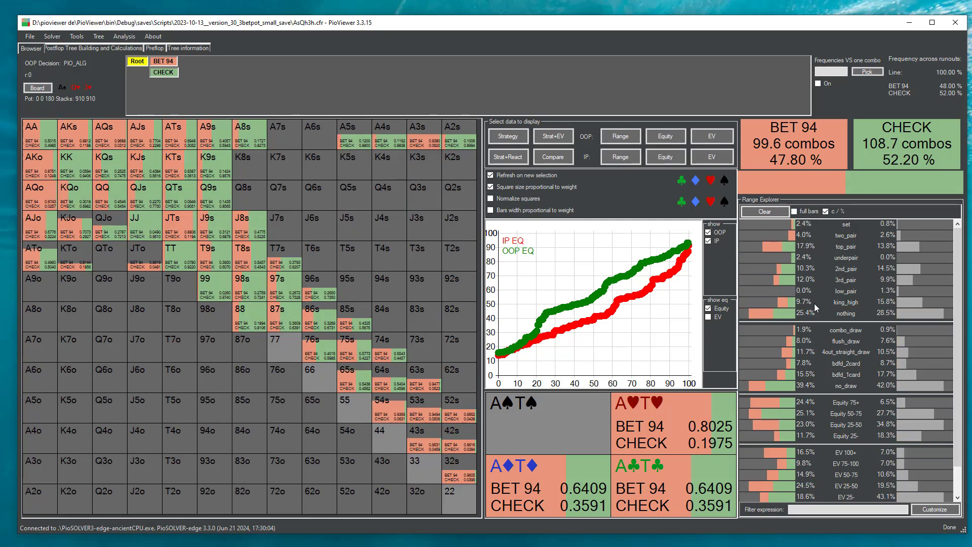
{"action": "left_click", "coordinate": [833, 214]}
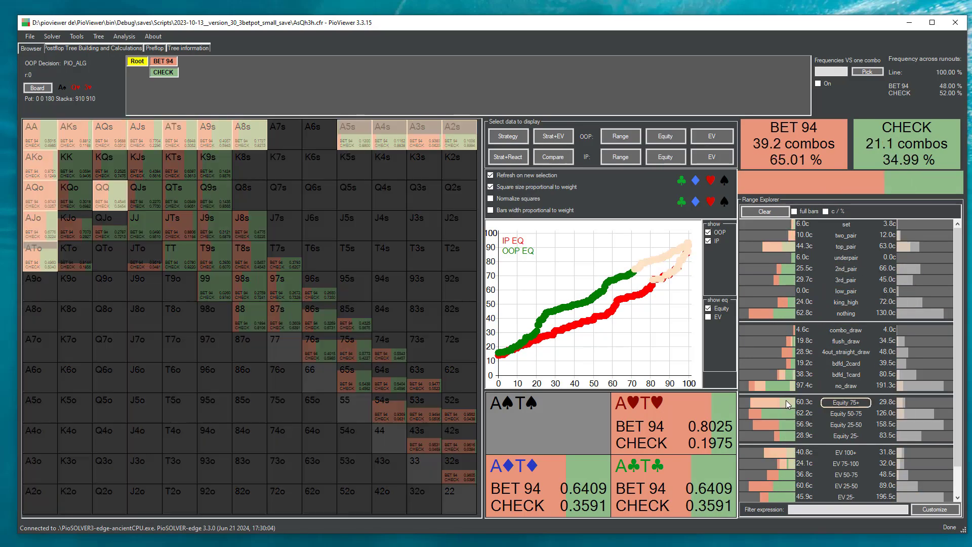
- Filter OOP's root range to hands with equity above 75 (eq > 75)
{"action": "left_click", "coordinate": [786, 402]}
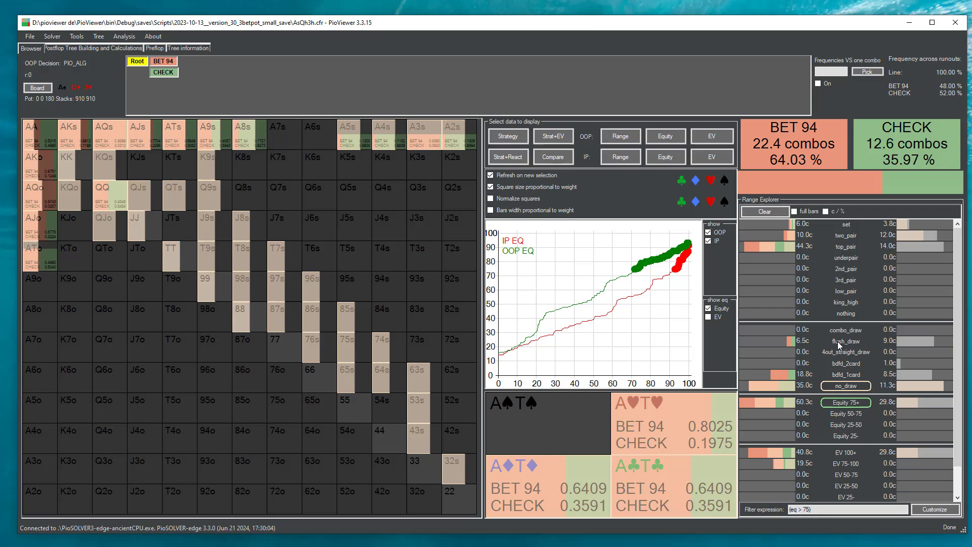